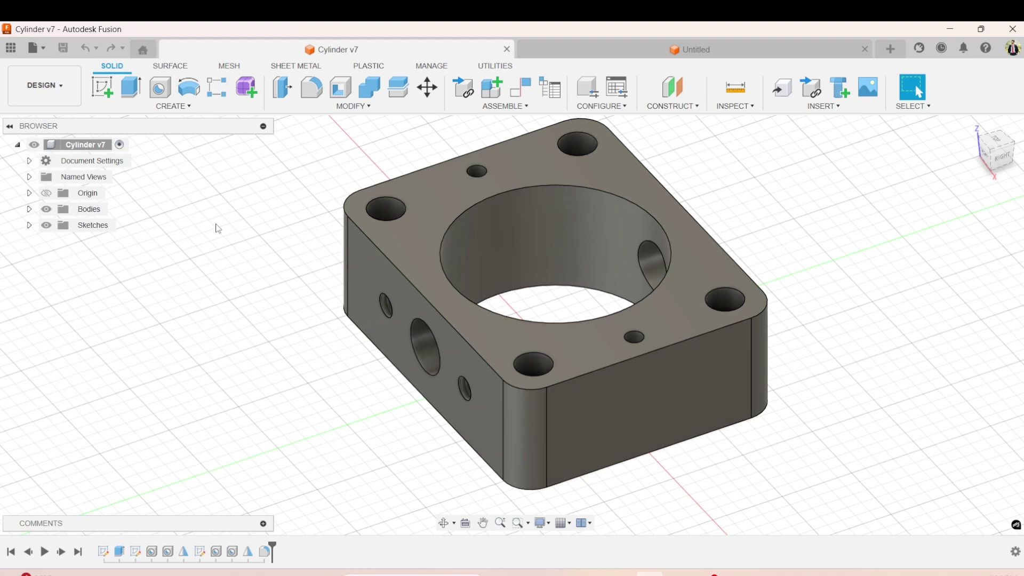
Pin the Hole command to the Design Shortcuts box and check that box.
{"action": "key", "text": "s"}
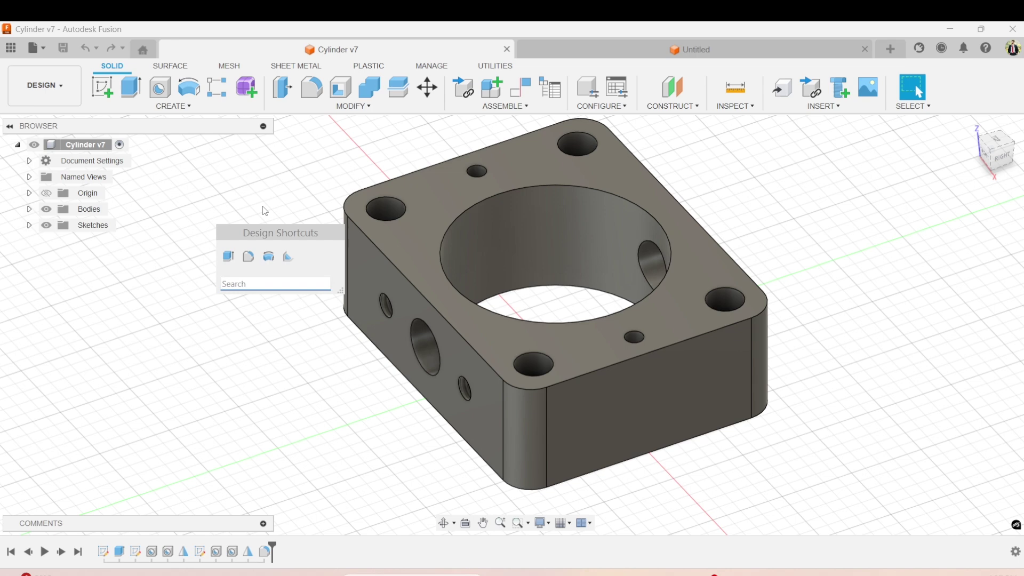
{"action": "key", "text": "Escape"}
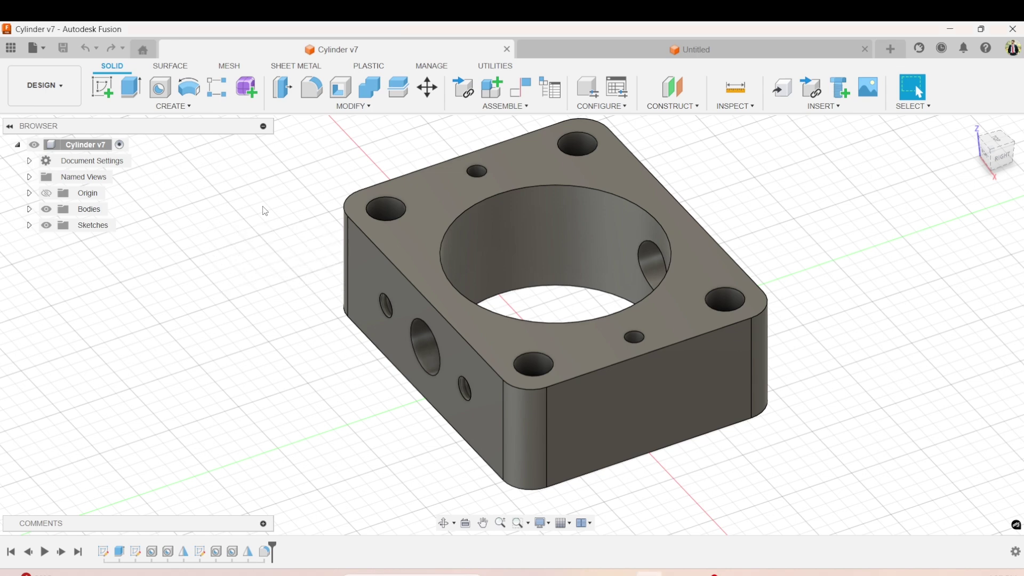
{"action": "left_click", "coordinate": [160, 106]}
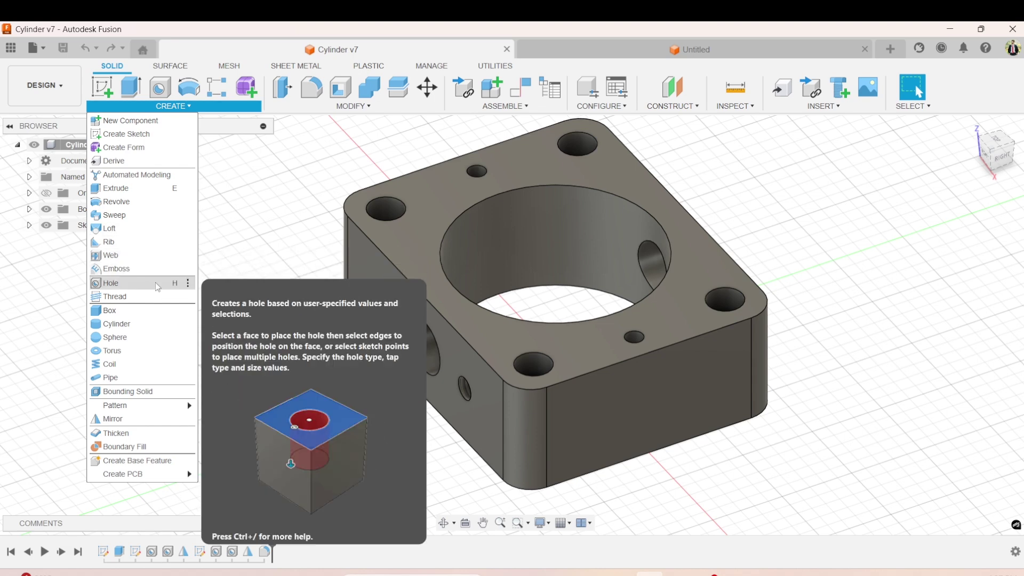
{"action": "left_click", "coordinate": [188, 284]}
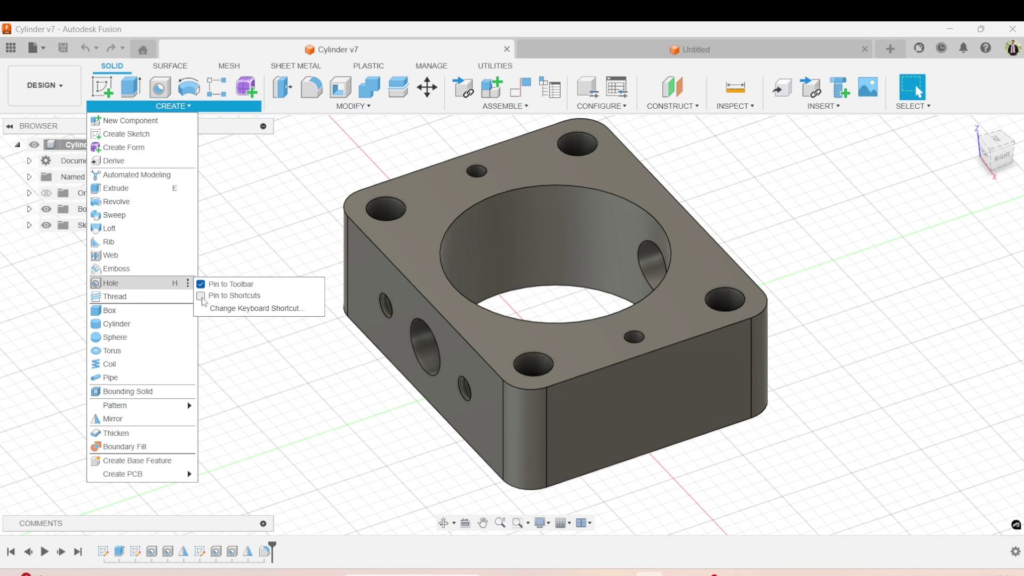
{"action": "left_click", "coordinate": [202, 298]}
{"action": "left_click", "coordinate": [257, 208]}
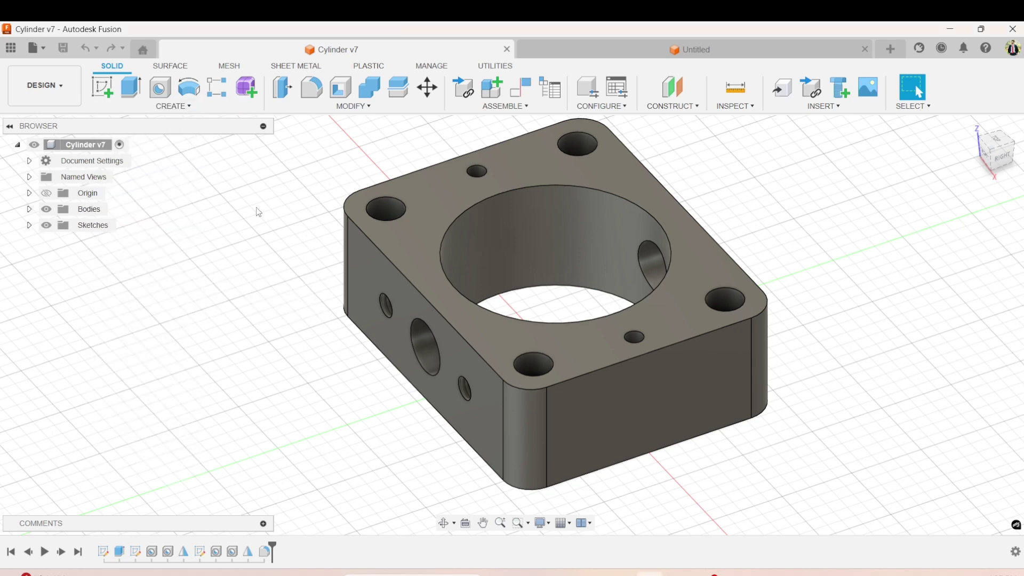
{"action": "key", "text": "s"}
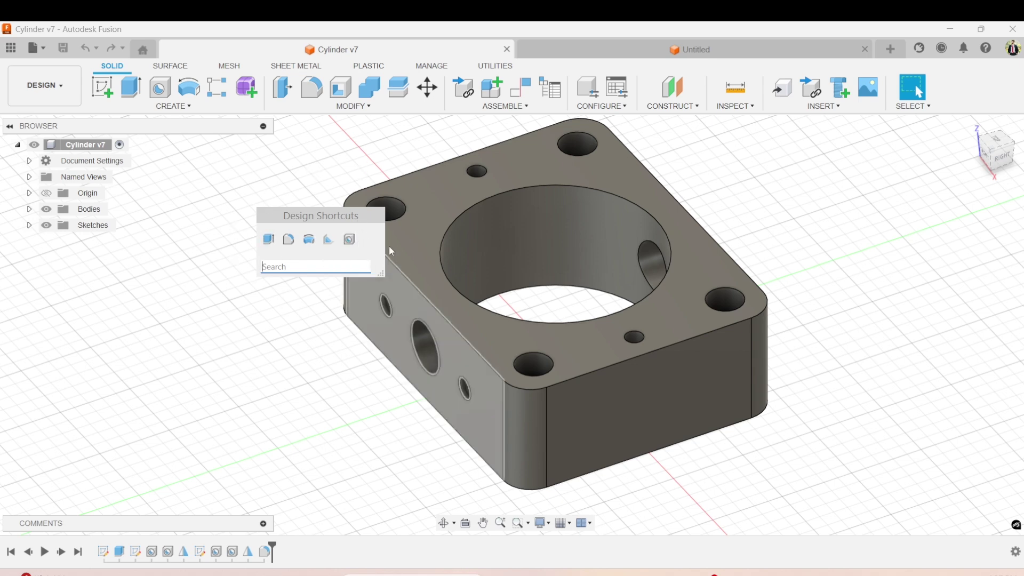
{"action": "key", "text": "Escape"}
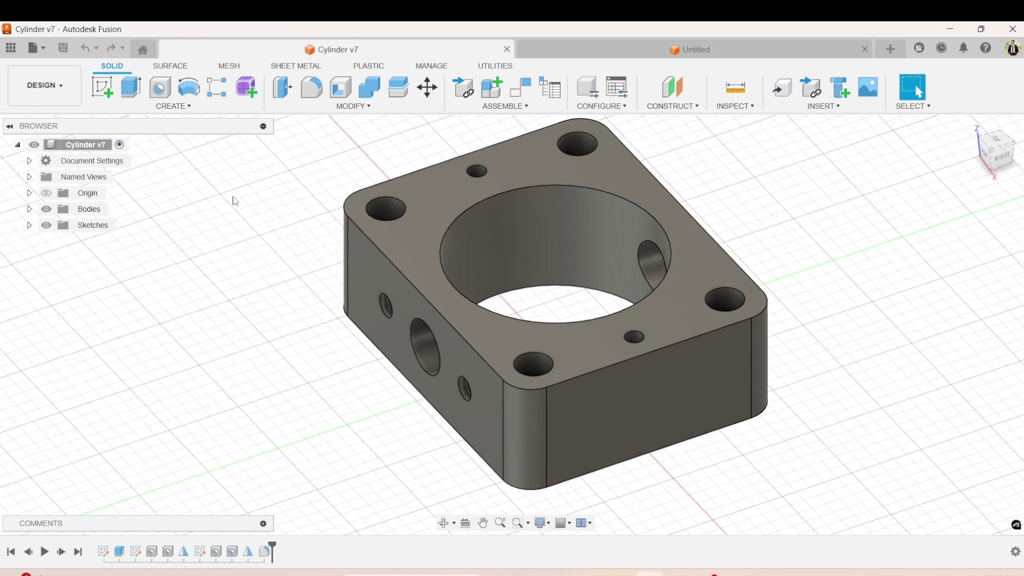
Switch to the Manufacture workspace and view its shortcuts box.
{"action": "left_click", "coordinate": [45, 86]}
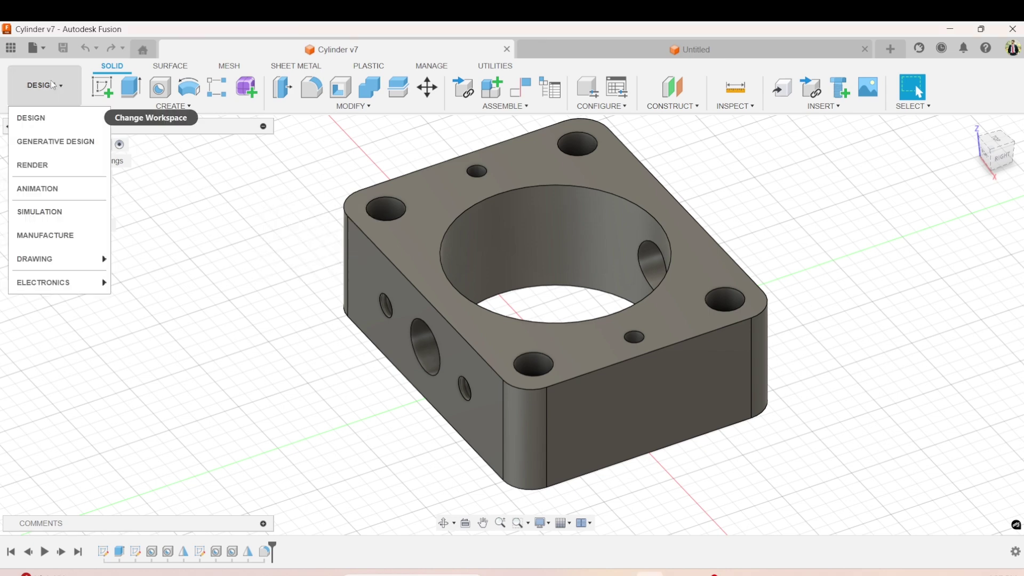
{"action": "left_click", "coordinate": [76, 234]}
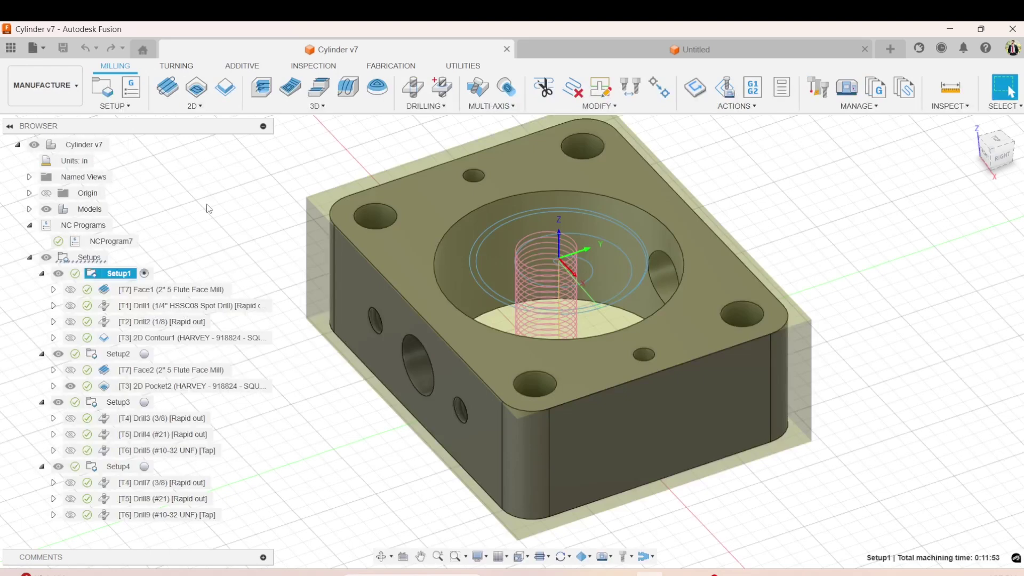
{"action": "key", "text": "s"}
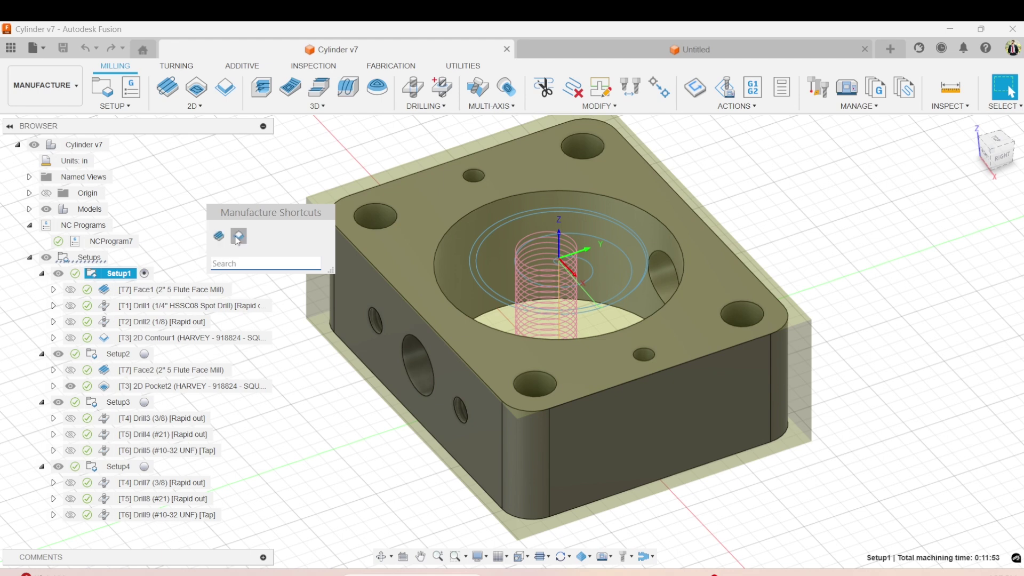
{"action": "left_click", "coordinate": [245, 180]}
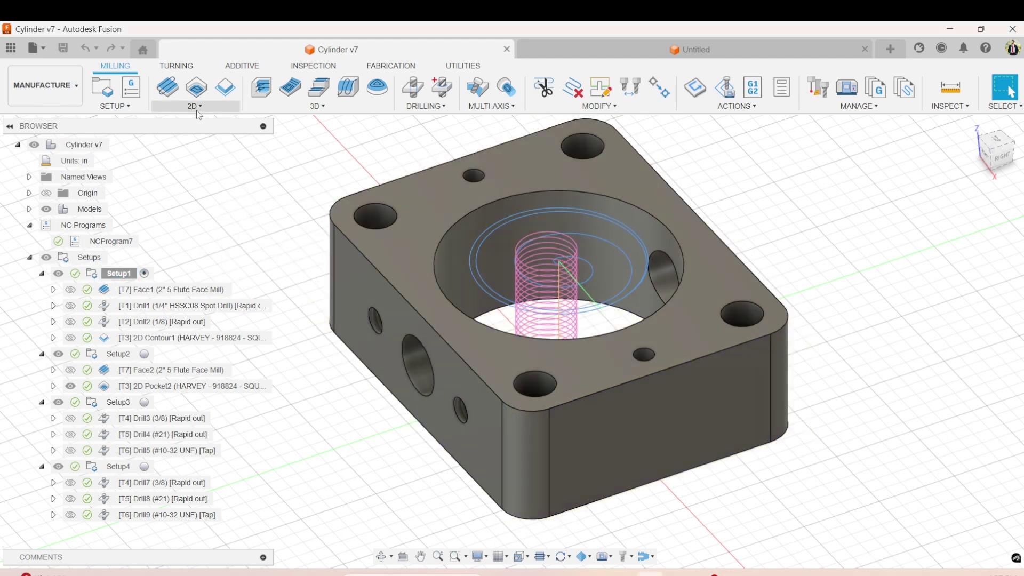
{"action": "key", "text": "s"}
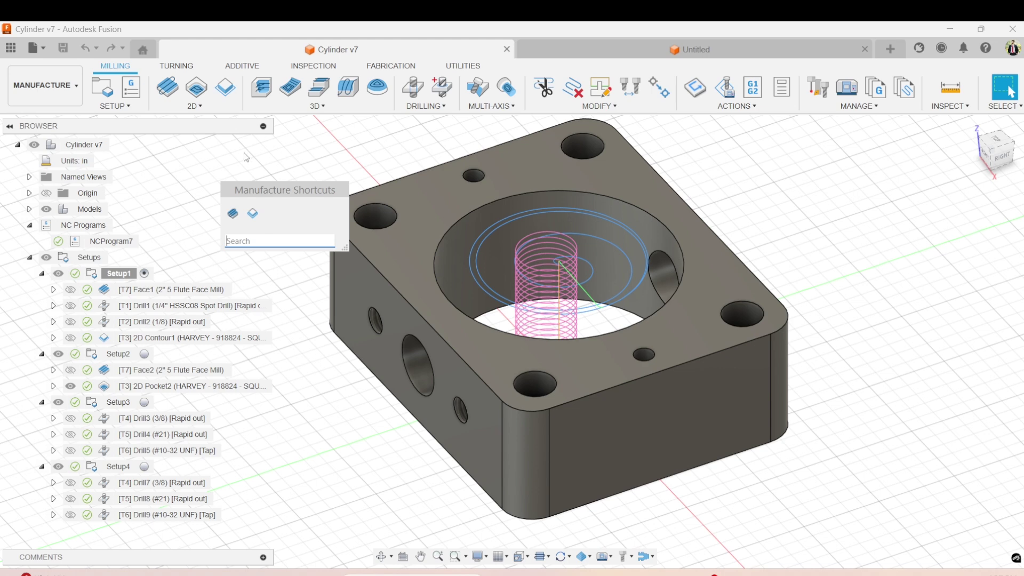
Inspect the pinning options of the 2D Face milling operation.
{"action": "left_click", "coordinate": [189, 109]}
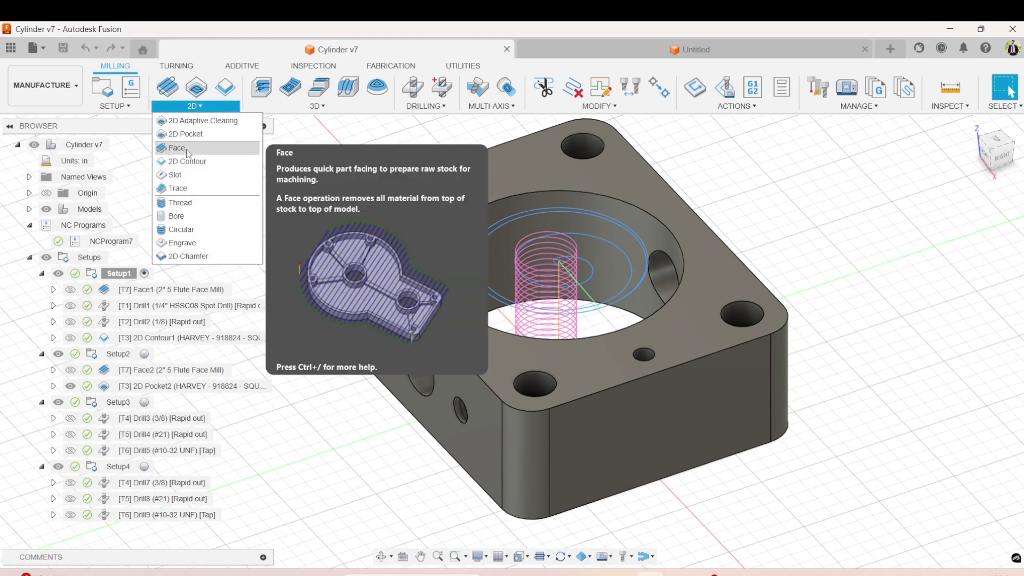
{"action": "left_click", "coordinate": [252, 149]}
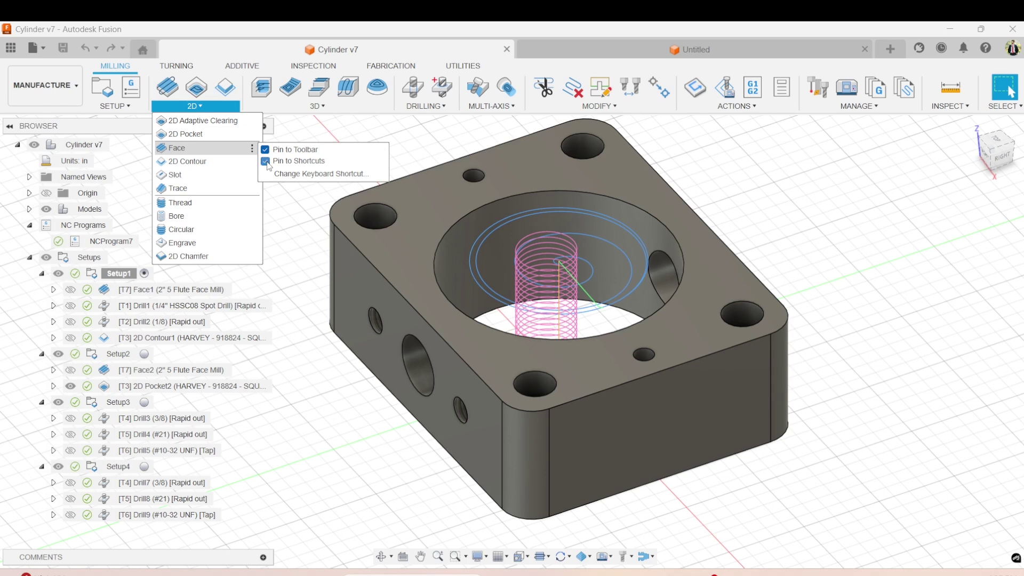
{"action": "key", "text": "s"}
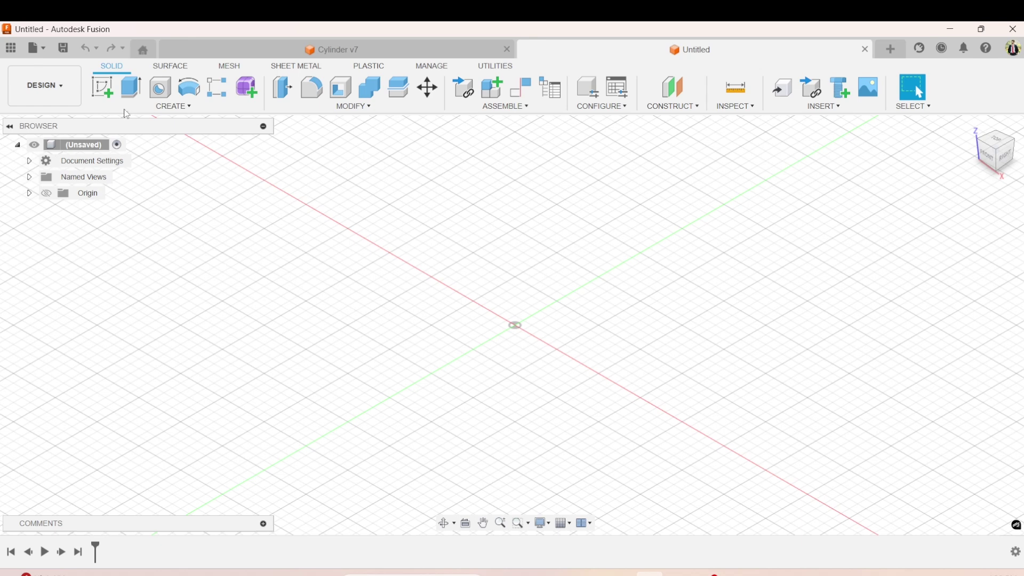
Start a sketch on the horizontal XY plane of the Untitled design and draw a two-point rectangle about 116 by 73 mm around the origin.
{"action": "left_click", "coordinate": [103, 89]}
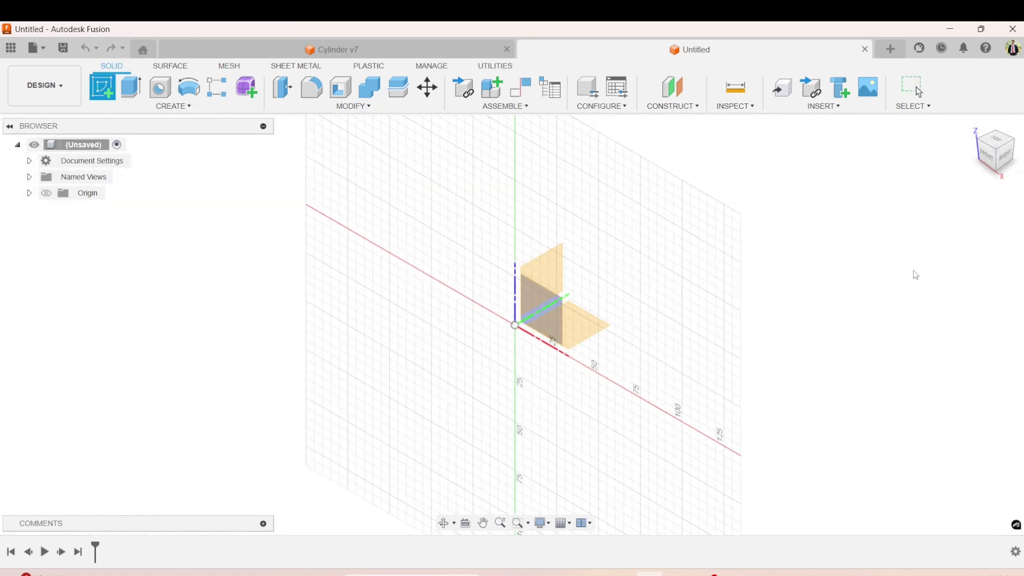
{"action": "left_click", "coordinate": [567, 330]}
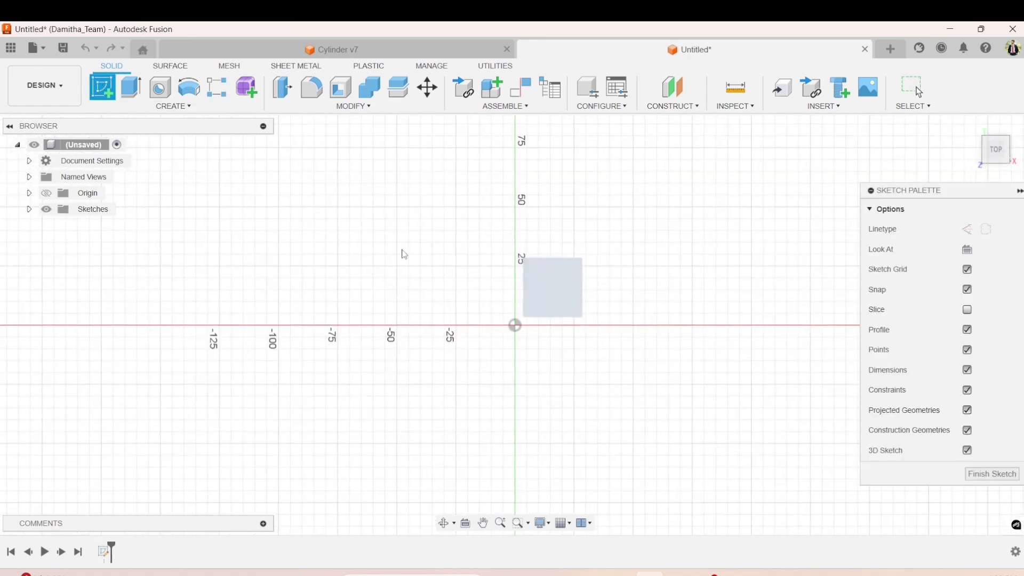
{"action": "left_click", "coordinate": [133, 91]}
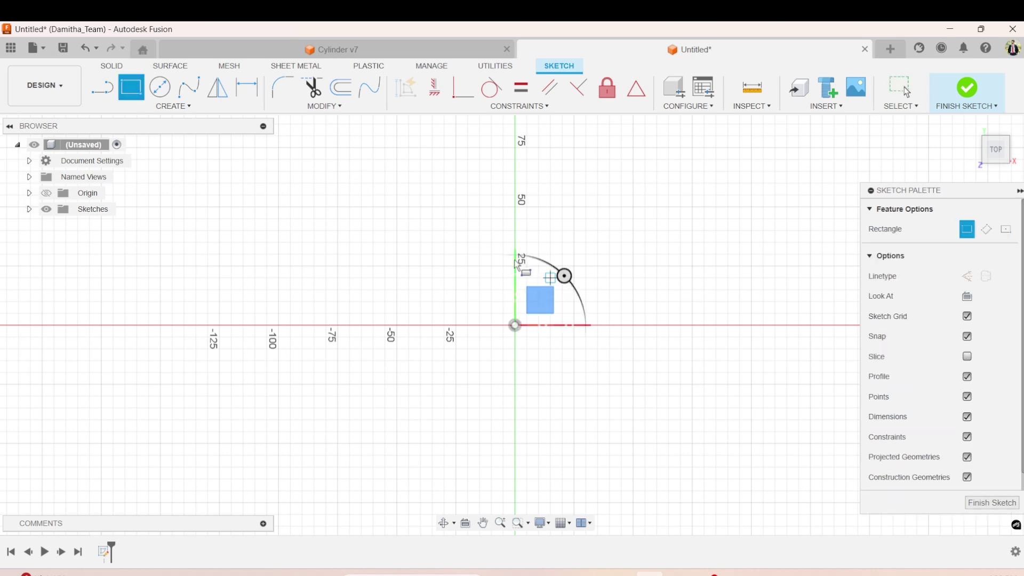
{"action": "left_click", "coordinate": [471, 200]}
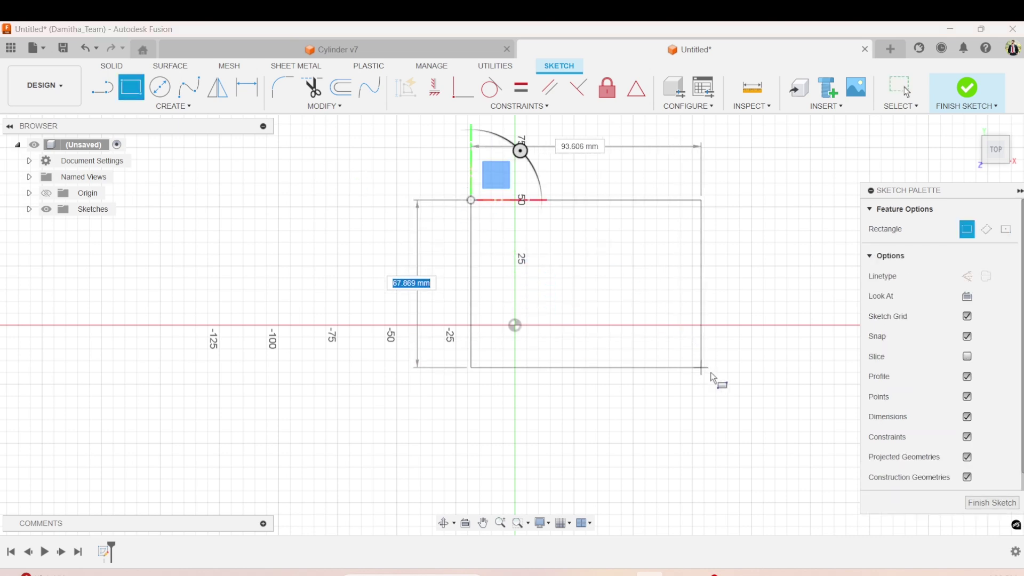
{"action": "left_click", "coordinate": [746, 372]}
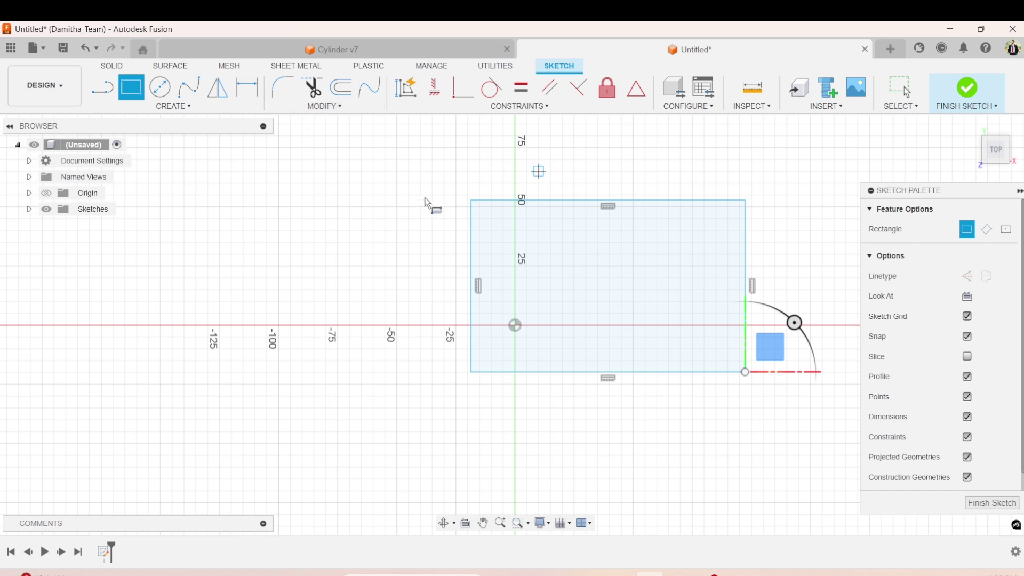
Dimension the rectangle's left vertical edge to 70 mm.
{"action": "left_click", "coordinate": [253, 85]}
{"action": "left_click", "coordinate": [471, 258]}
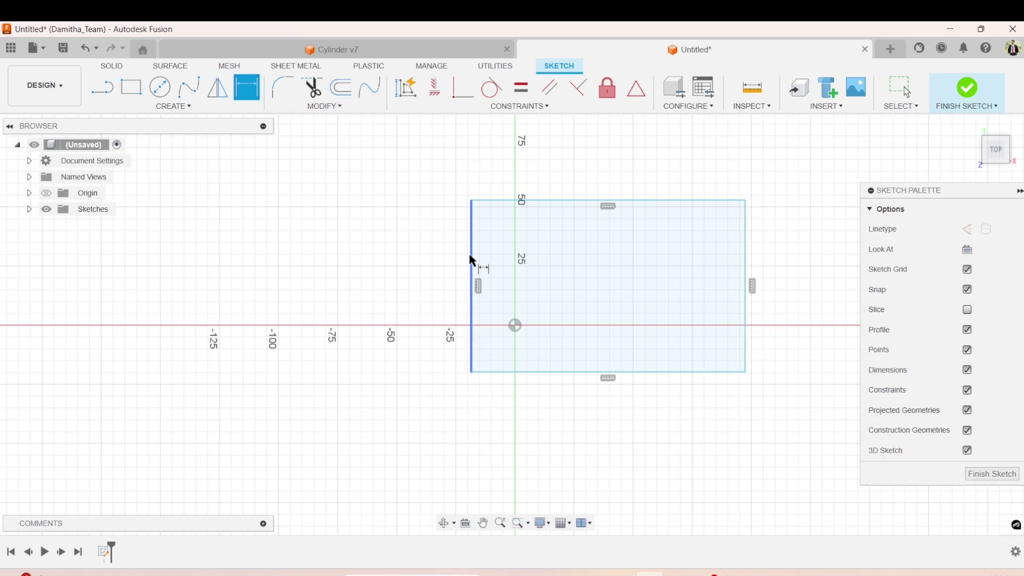
{"action": "left_click", "coordinate": [405, 278]}
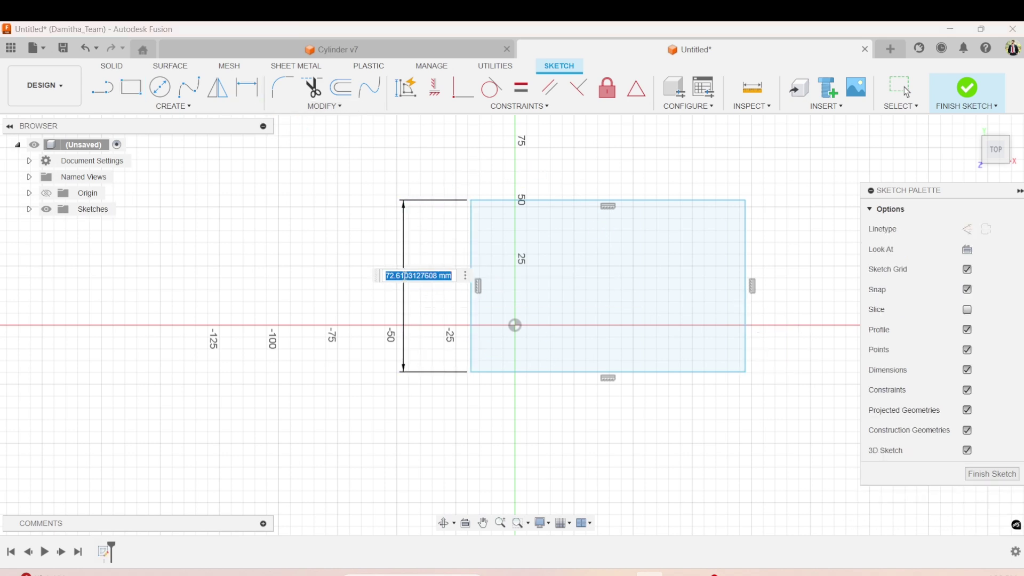
{"action": "type", "text": "70"}
{"action": "key", "text": "Return"}
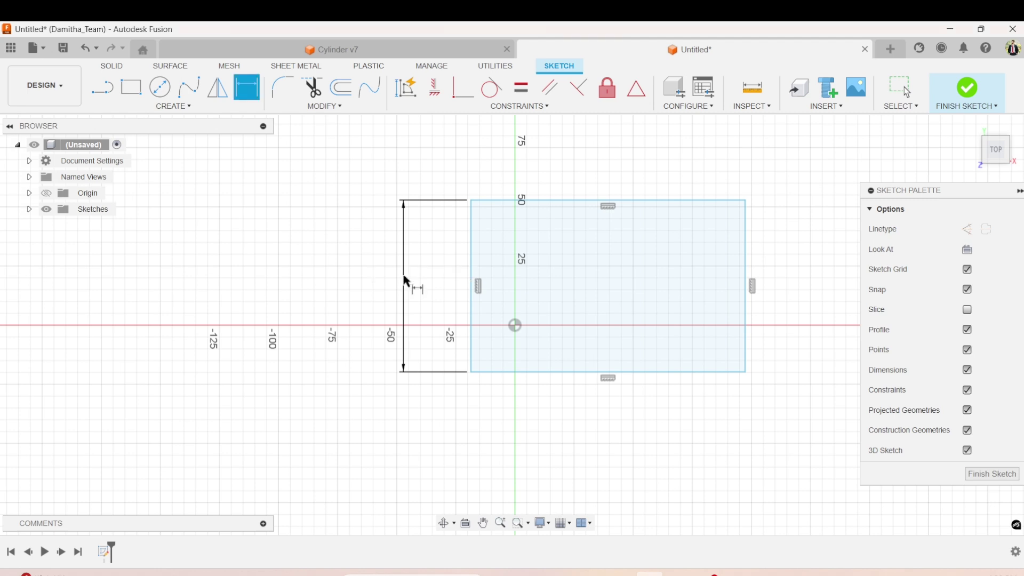
Dimension the rectangle's lower horizontal edge to 110 mm and leave the Dimension command.
{"action": "left_click", "coordinate": [571, 396]}
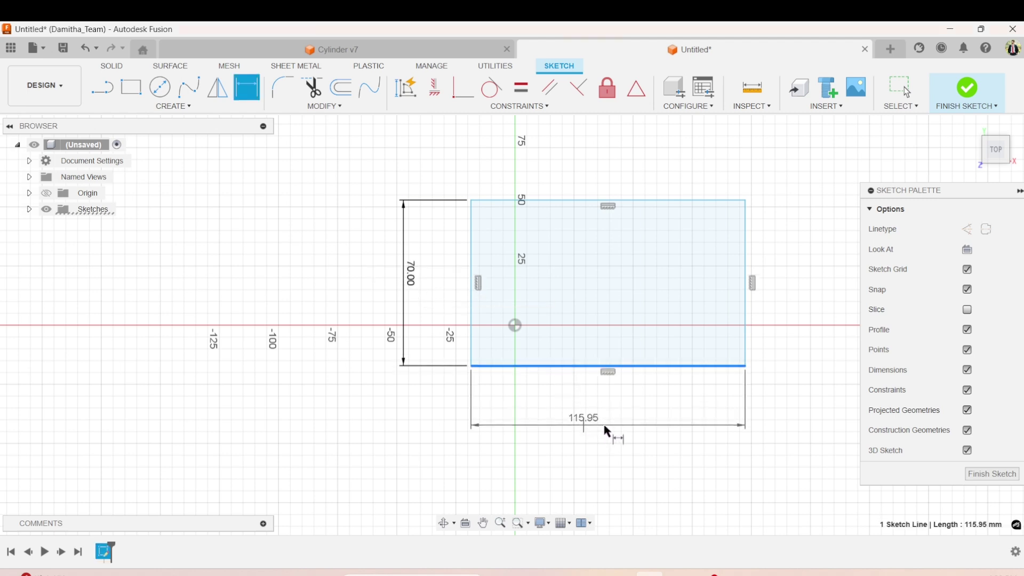
{"action": "left_click", "coordinate": [611, 423]}
{"action": "type", "text": "11"}
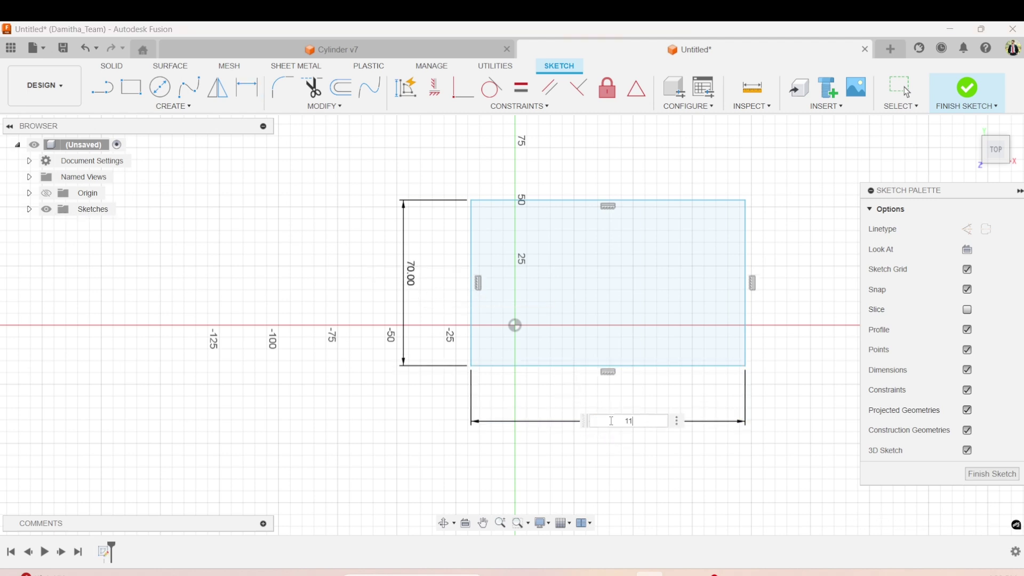
{"action": "type", "text": "0"}
{"action": "key", "text": "Return"}
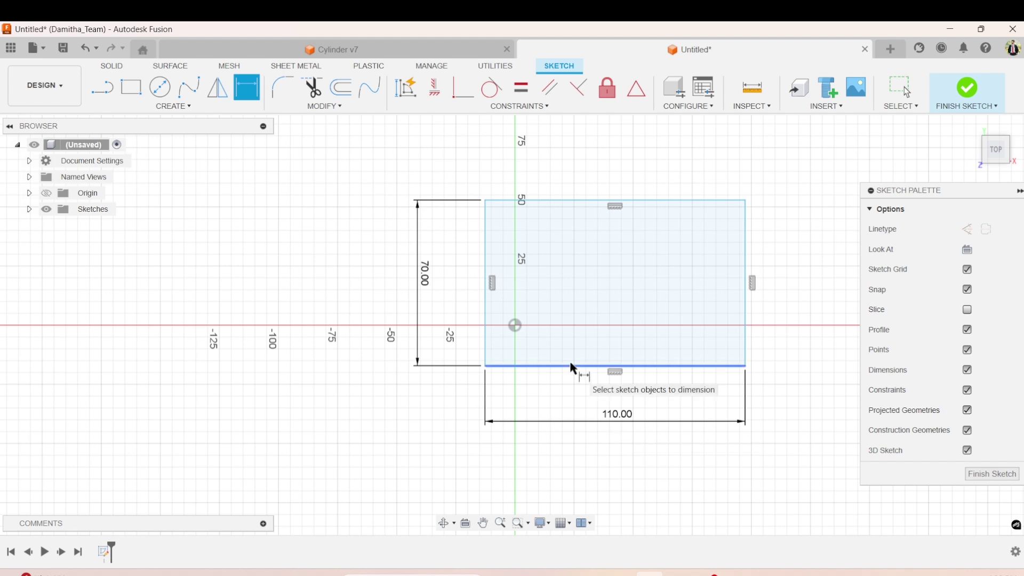
{"action": "key", "text": "Escape"}
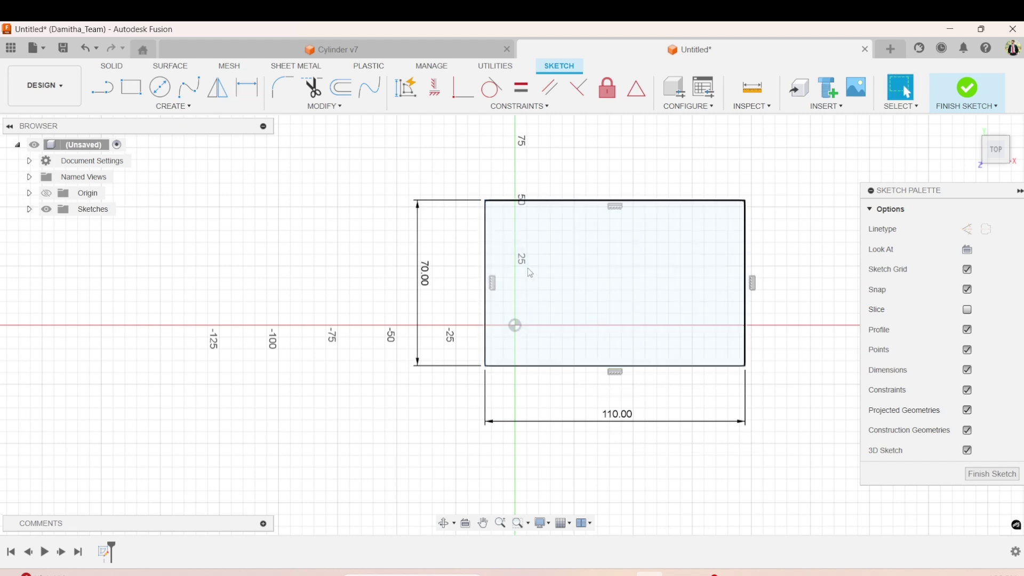
Shift the rectangle slightly downward and dimension its lower edge 20 mm from the origin.
{"action": "mouse_move", "coordinate": [523, 201]}
{"action": "left_mouse_down"}
{"action": "mouse_move", "coordinate": [544, 188]}
{"action": "mouse_move", "coordinate": [606, 215]}
{"action": "mouse_move", "coordinate": [614, 252]}
{"action": "mouse_move", "coordinate": [615, 207]}
{"action": "mouse_move", "coordinate": [613, 280]}
{"action": "mouse_move", "coordinate": [553, 242]}
{"action": "mouse_move", "coordinate": [549, 253]}
{"action": "mouse_move", "coordinate": [565, 223]}
{"action": "mouse_move", "coordinate": [584, 222]}
{"action": "left_mouse_up"}
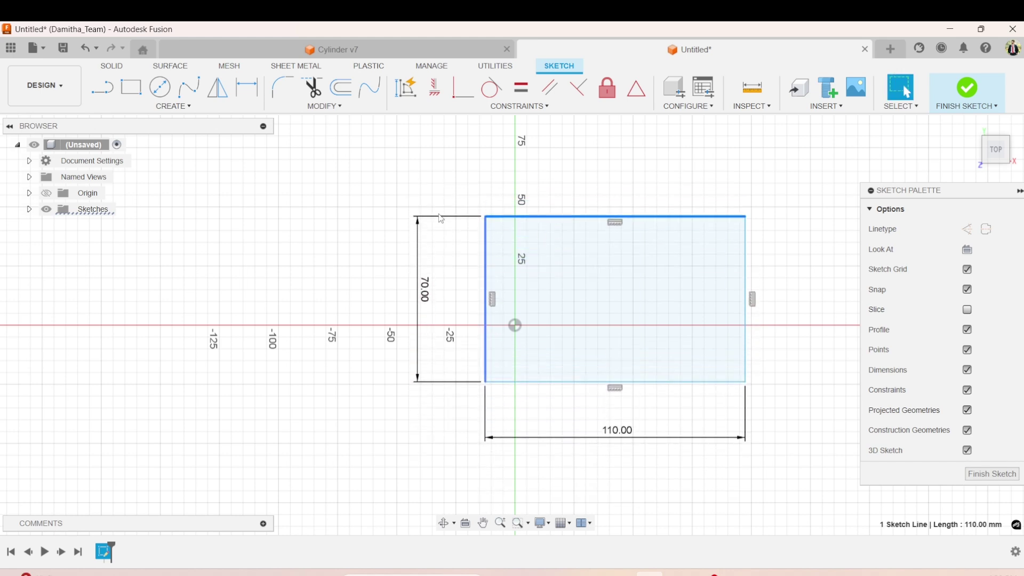
{"action": "left_click", "coordinate": [243, 93]}
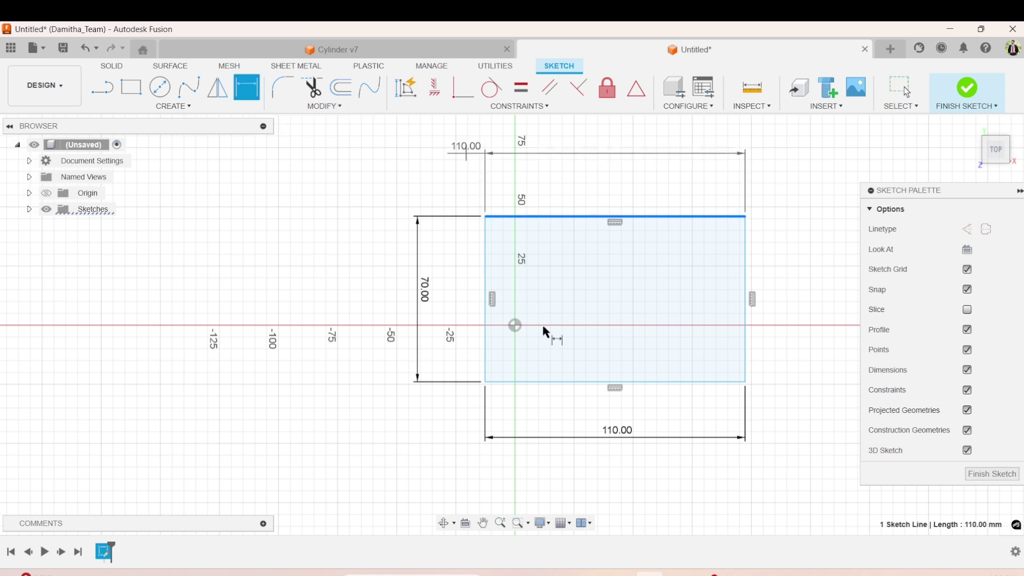
{"action": "left_click", "coordinate": [515, 324]}
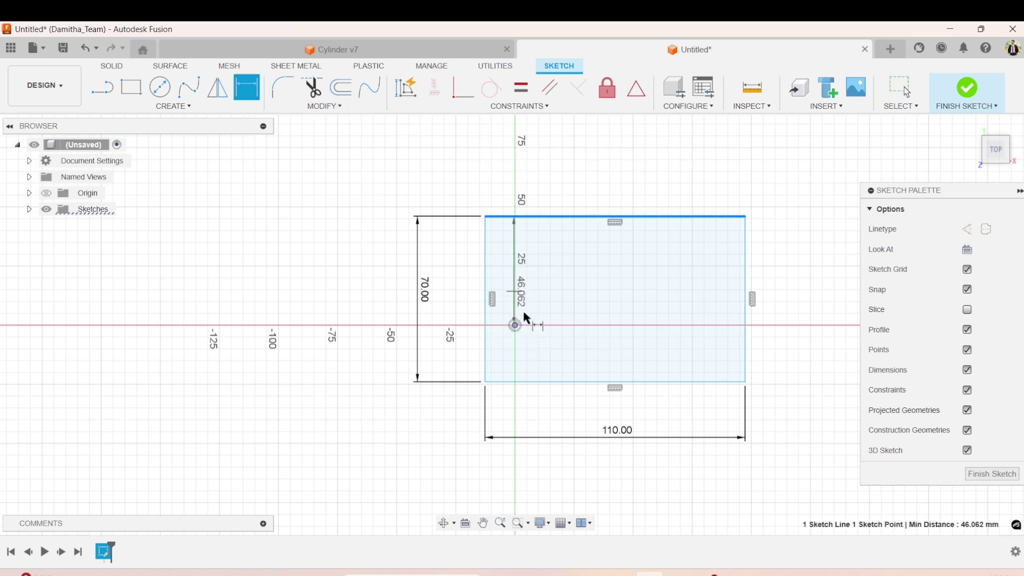
{"action": "left_click", "coordinate": [524, 381]}
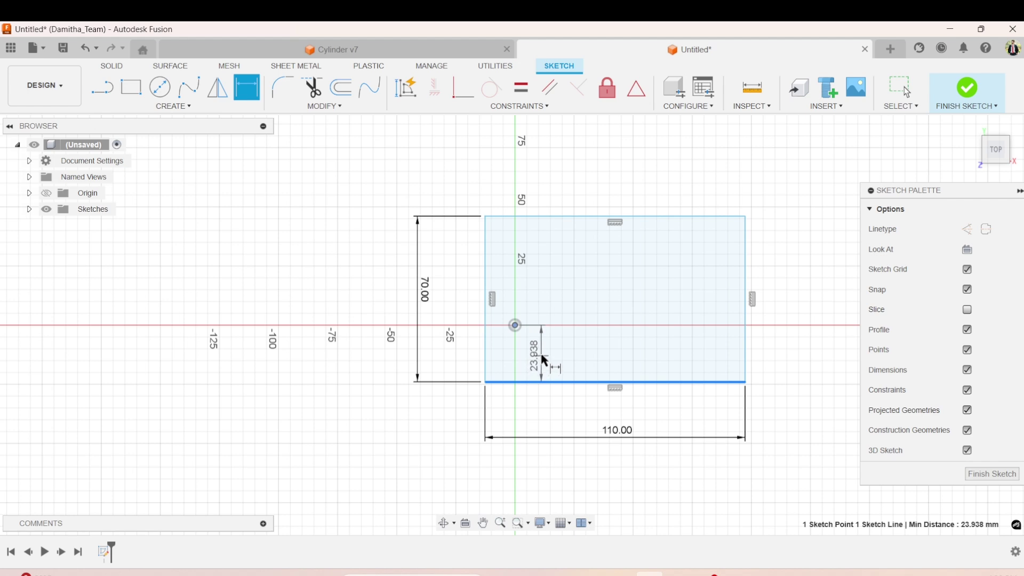
{"action": "left_click", "coordinate": [542, 356]}
{"action": "type", "text": "20"}
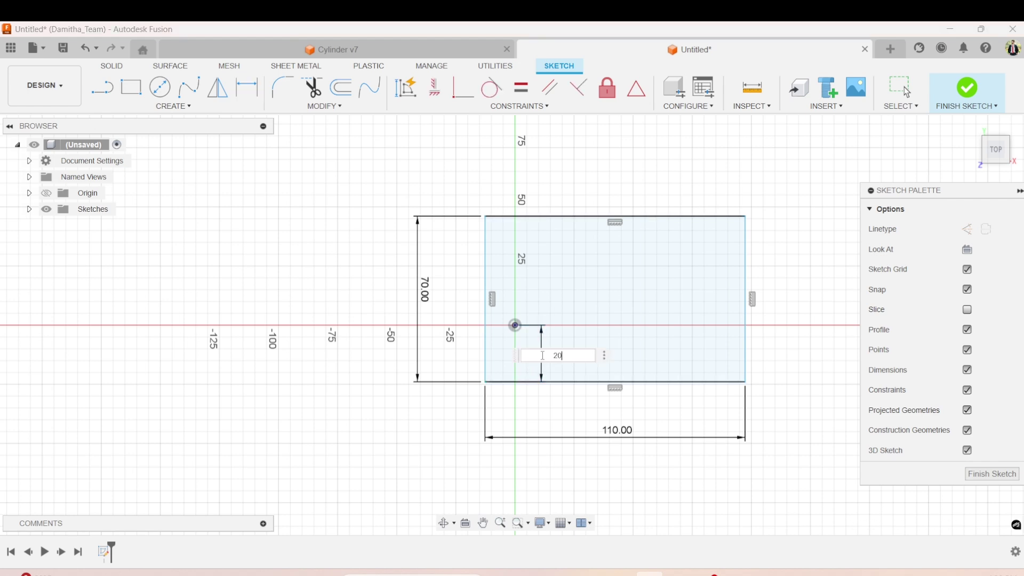
{"action": "key", "text": "Return"}
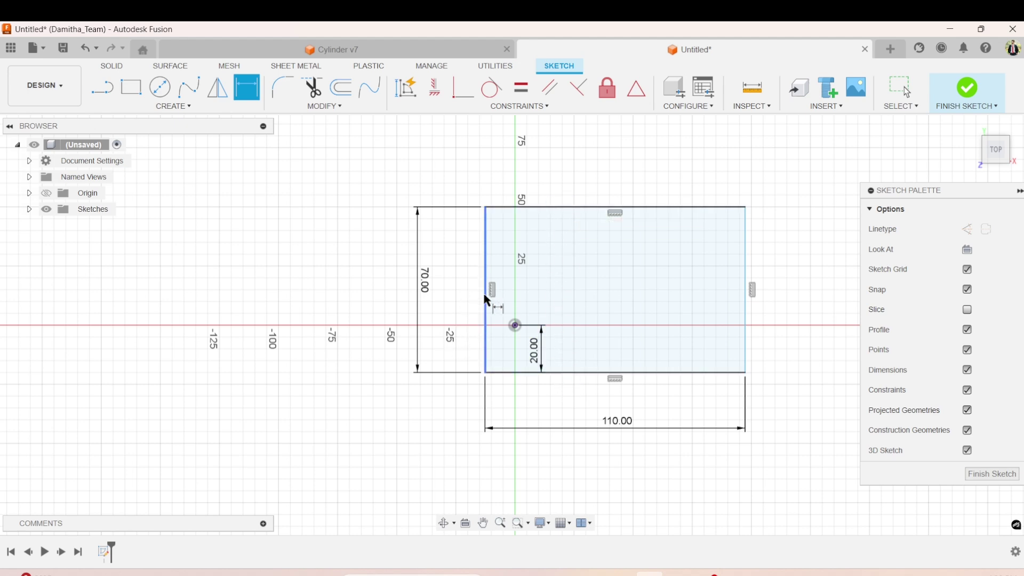
Dimension the rectangle's left vertical edge 20 mm from the origin.
{"action": "left_click", "coordinate": [515, 326]}
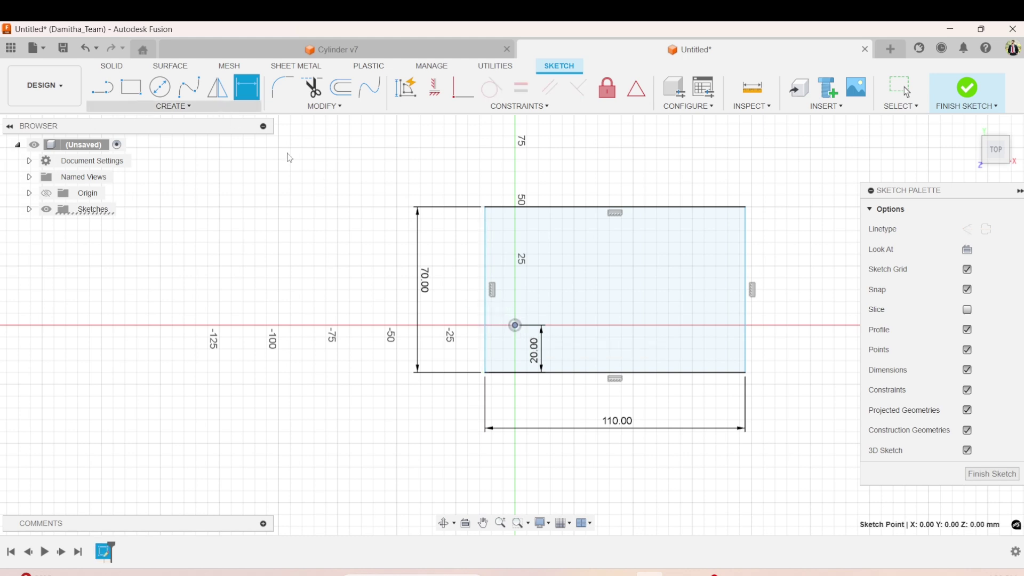
{"action": "left_click", "coordinate": [485, 334]}
{"action": "left_click", "coordinate": [506, 311]}
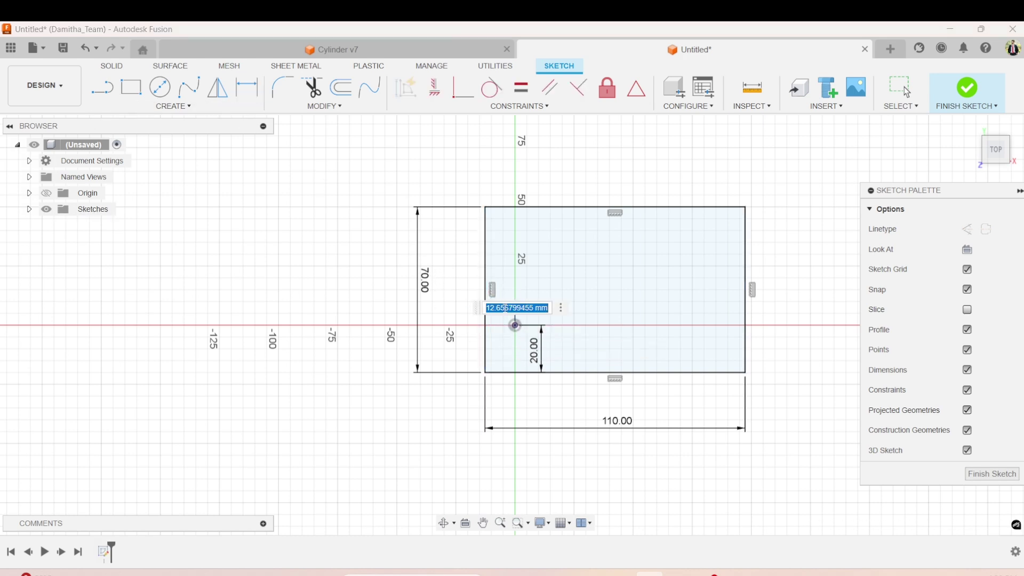
{"action": "type", "text": "20"}
{"action": "key", "text": "Return"}
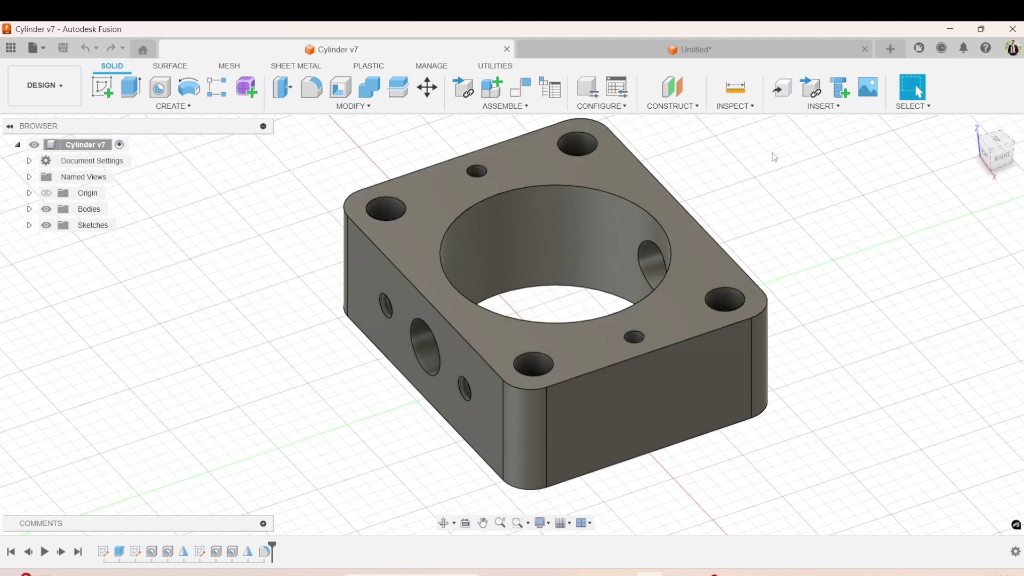
In the Cylinder v7 design, create a section analysis from the block's short side face with the cut plane offset -1.00 in.
{"action": "left_click", "coordinate": [751, 108]}
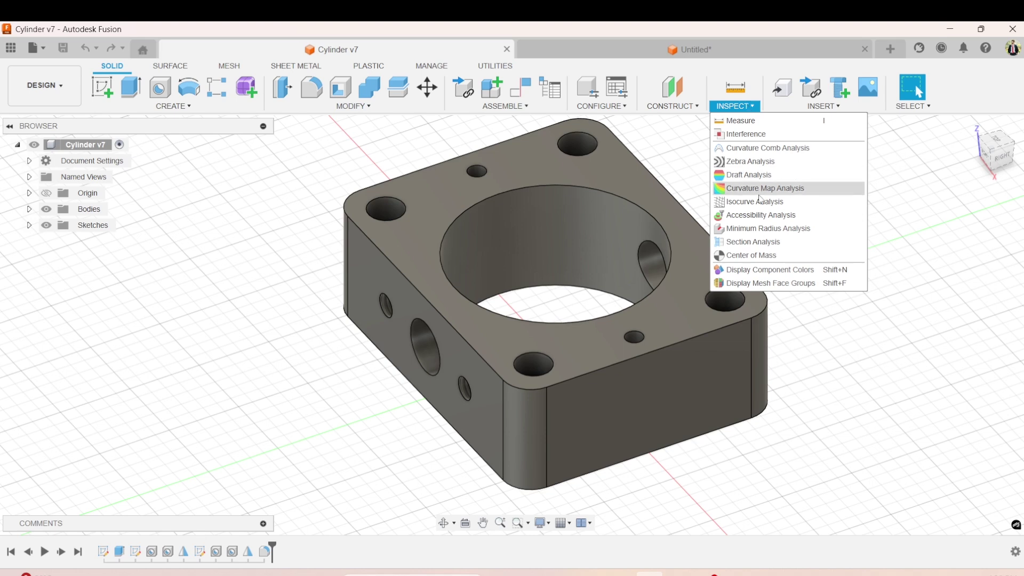
{"action": "left_click", "coordinate": [766, 242]}
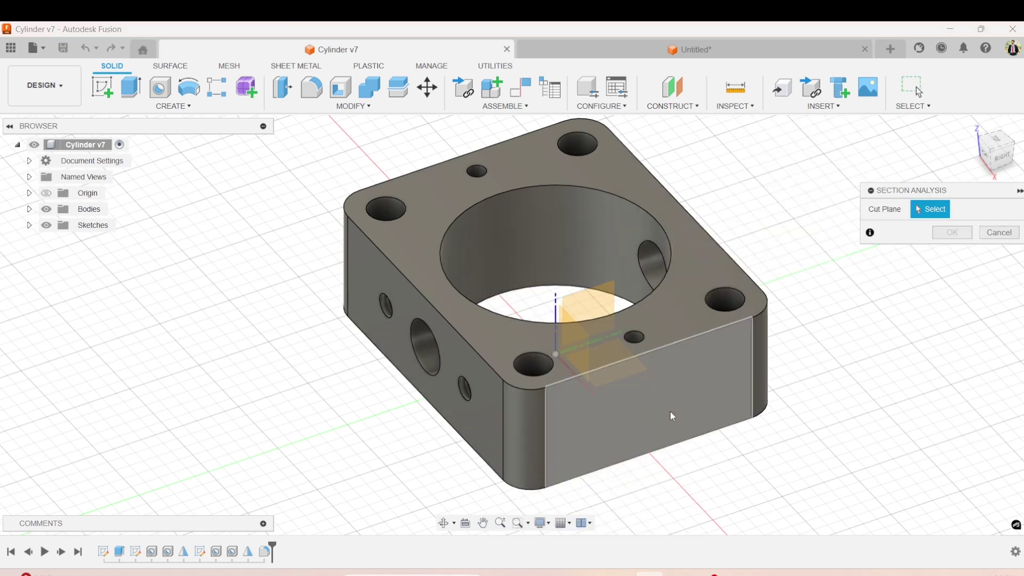
{"action": "left_click", "coordinate": [670, 411]}
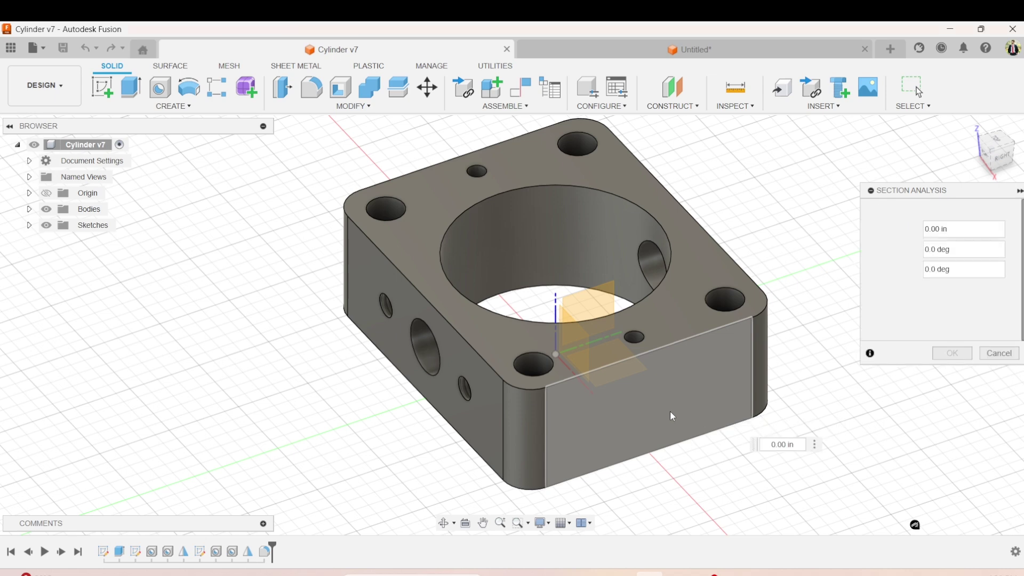
{"action": "mouse_move", "coordinate": [689, 430]}
{"action": "left_mouse_down"}
{"action": "mouse_move", "coordinate": [649, 389]}
{"action": "mouse_move", "coordinate": [665, 409]}
{"action": "left_mouse_up"}
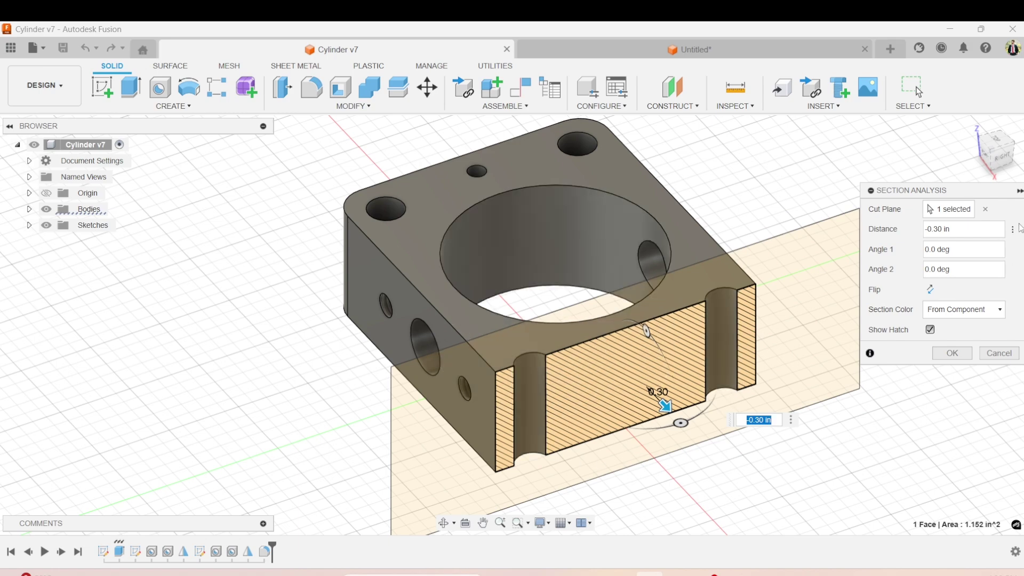
{"action": "left_click", "coordinate": [1006, 162]}
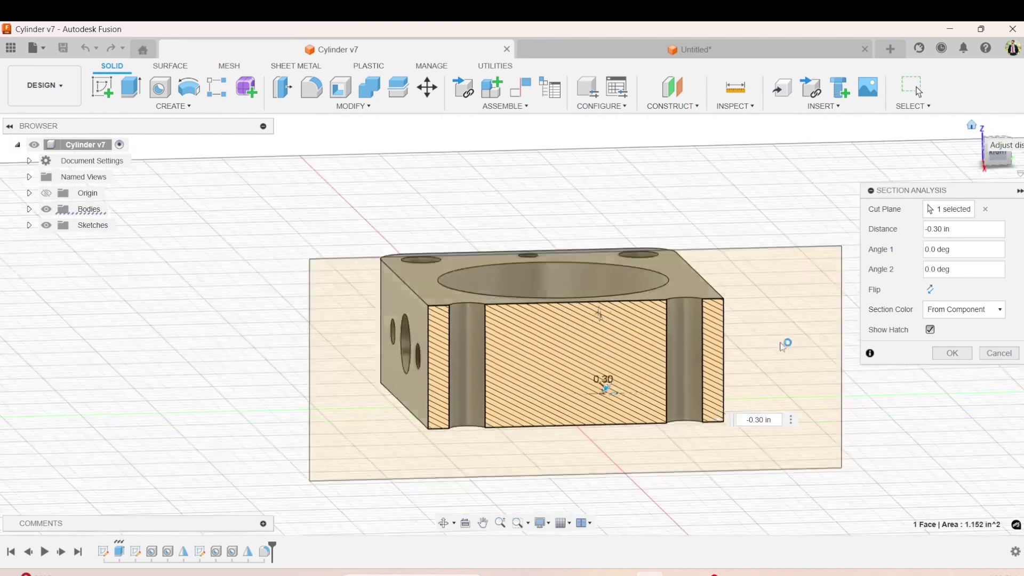
{"action": "left_click", "coordinate": [972, 124]}
{"action": "left_click_drag", "start_coordinate": [661, 406], "coordinate": [590, 352]}
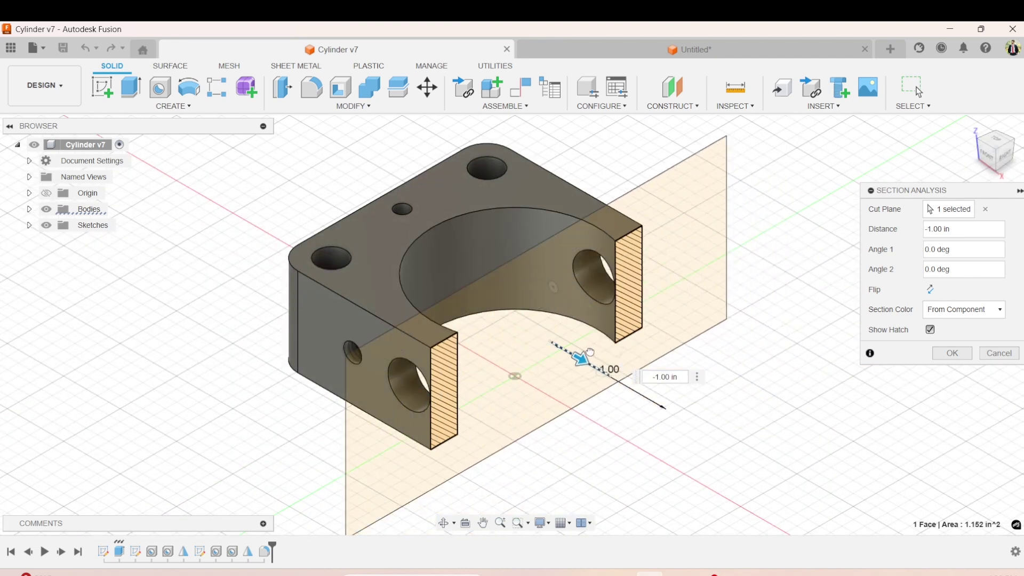
{"action": "left_click", "coordinate": [952, 353]}
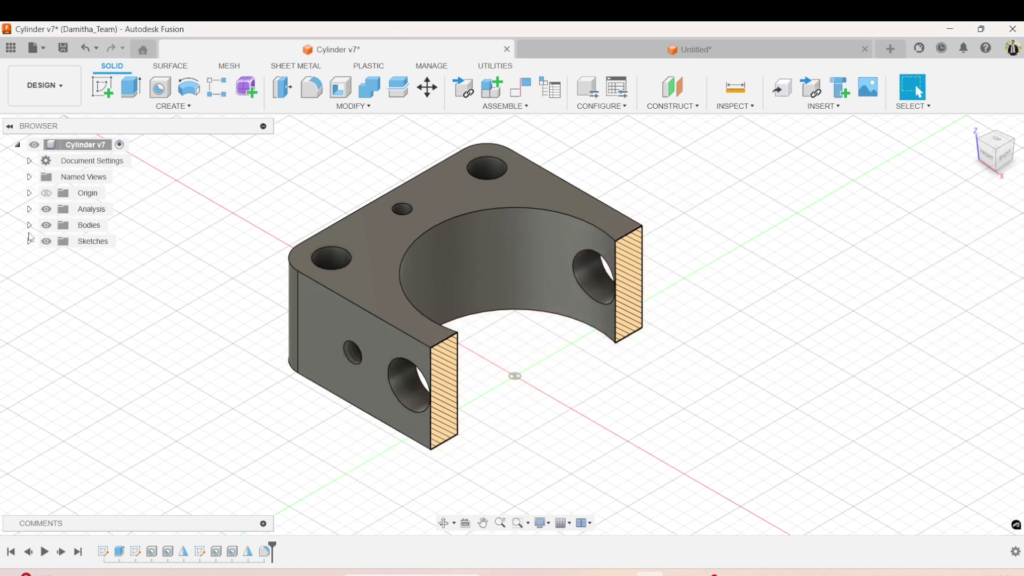
Find the Section1 analysis in the browser and toggle its visibility, leaving the section hidden.
{"action": "left_click", "coordinate": [29, 210]}
{"action": "left_click", "coordinate": [101, 227]}
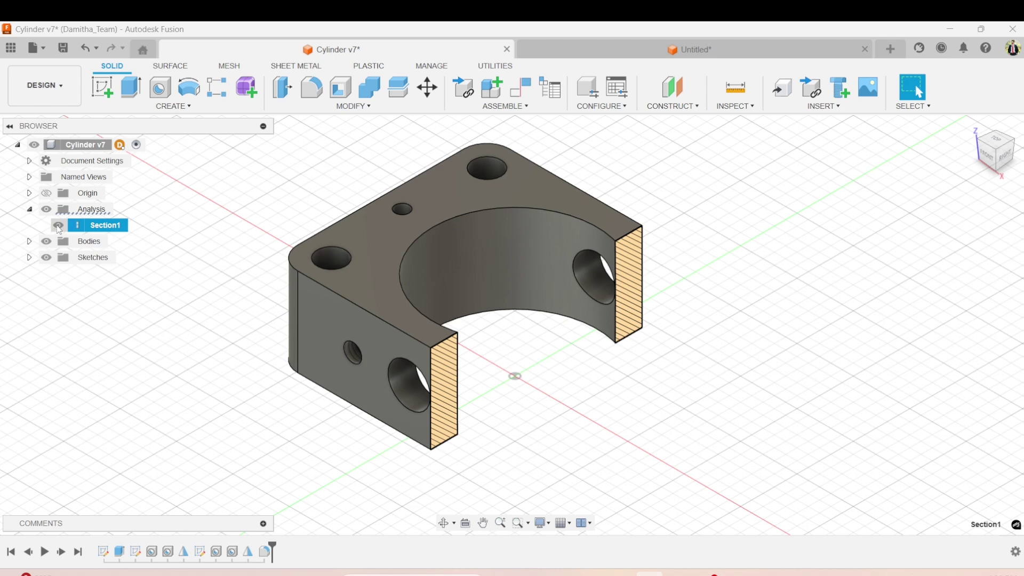
{"action": "left_click", "coordinate": [59, 226]}
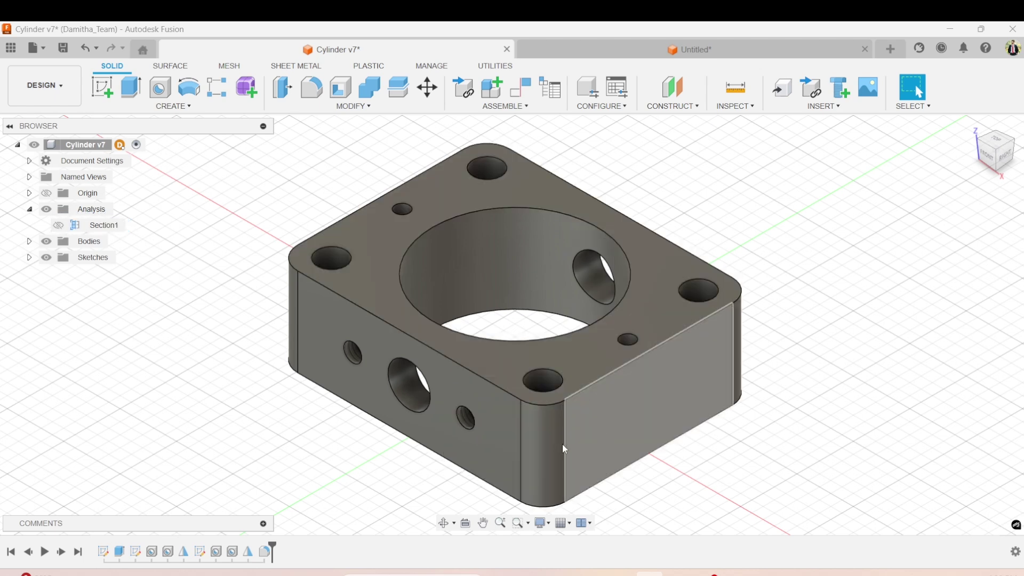
{"action": "left_click", "coordinate": [59, 226]}
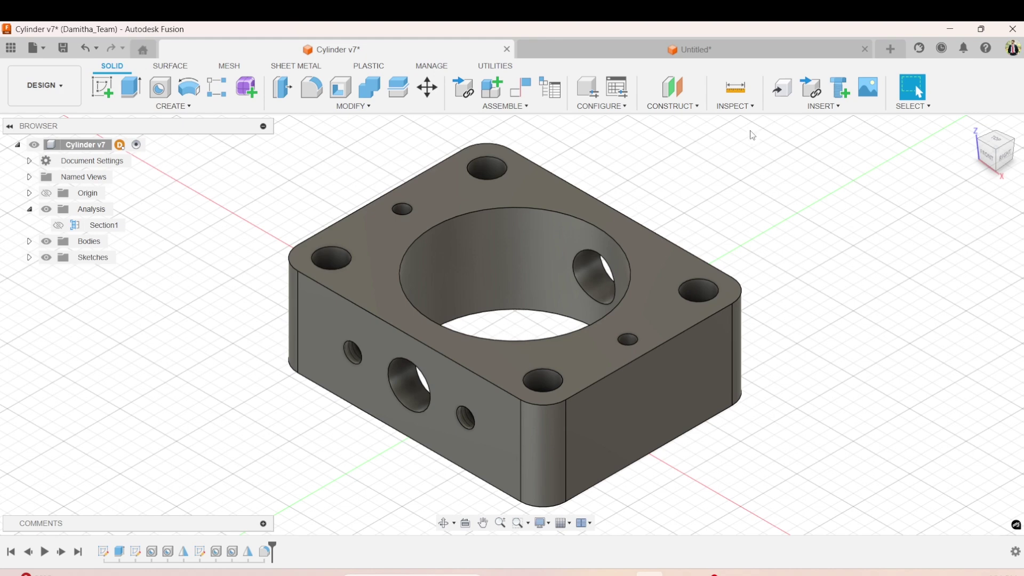
Measure the distance between the block's two short top edges, and separately measure the large central bore's cylindrical face.
{"action": "left_click", "coordinate": [736, 107]}
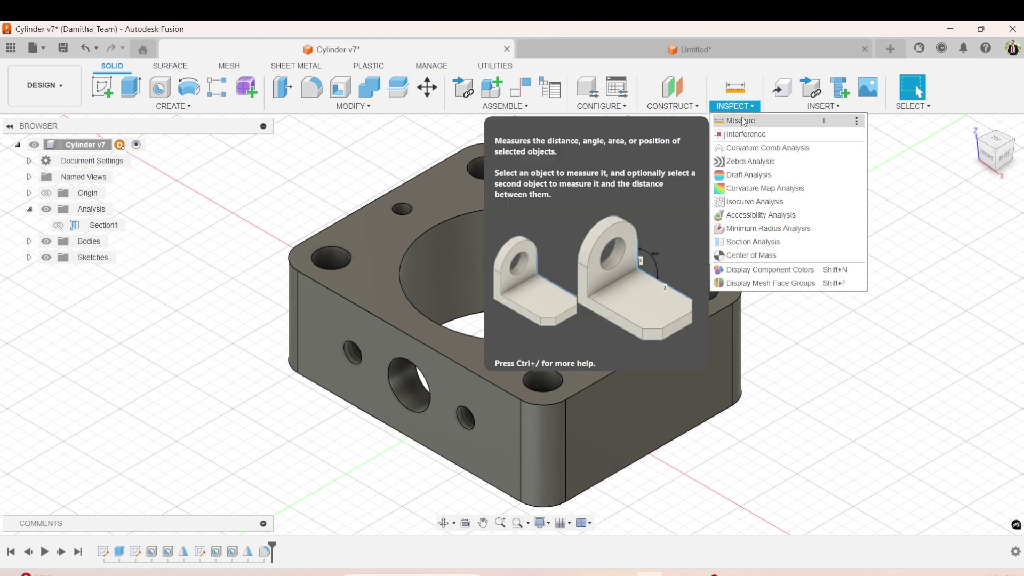
{"action": "left_click", "coordinate": [745, 122]}
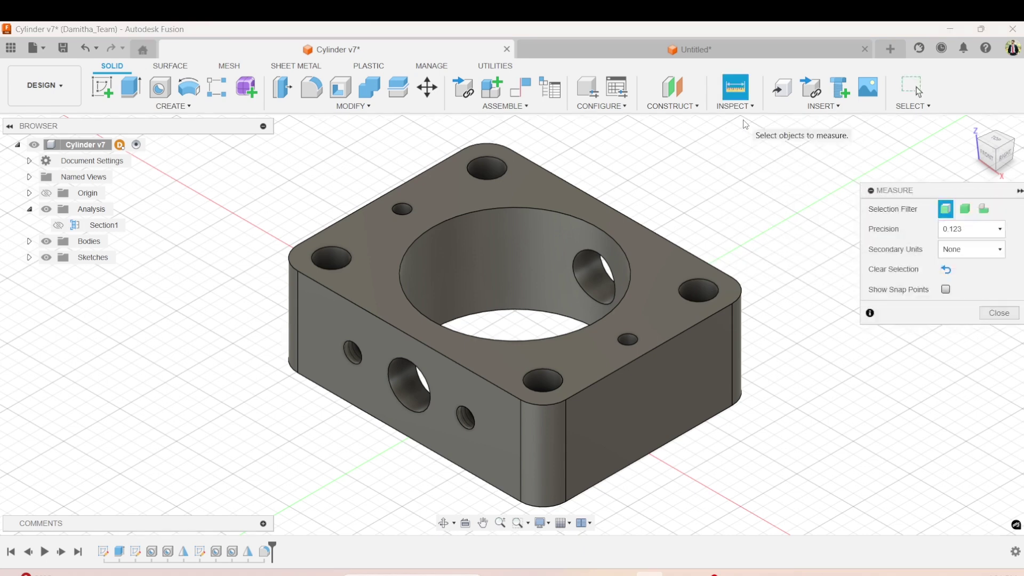
{"action": "left_click", "coordinate": [602, 379]}
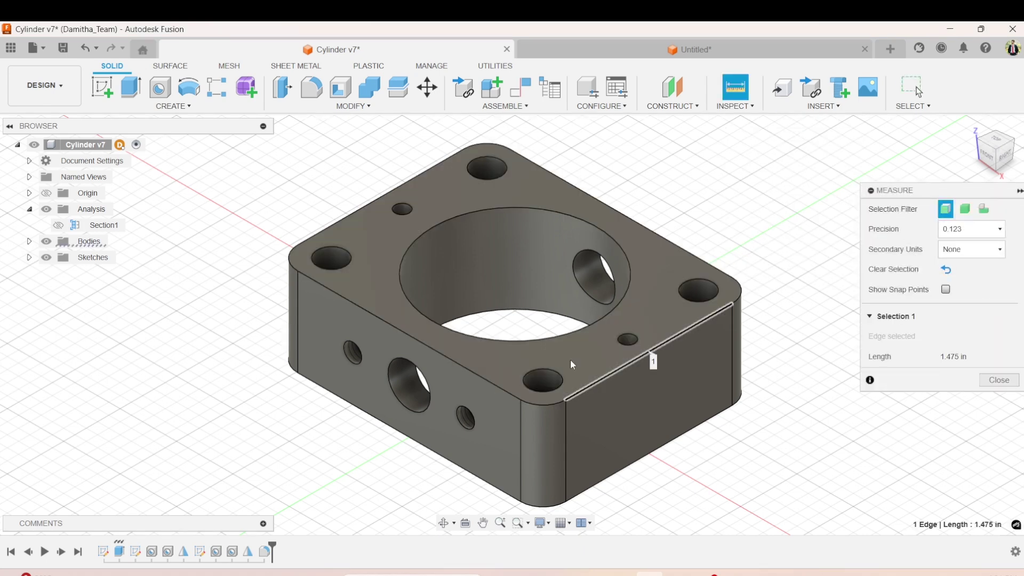
{"action": "left_click", "coordinate": [367, 208]}
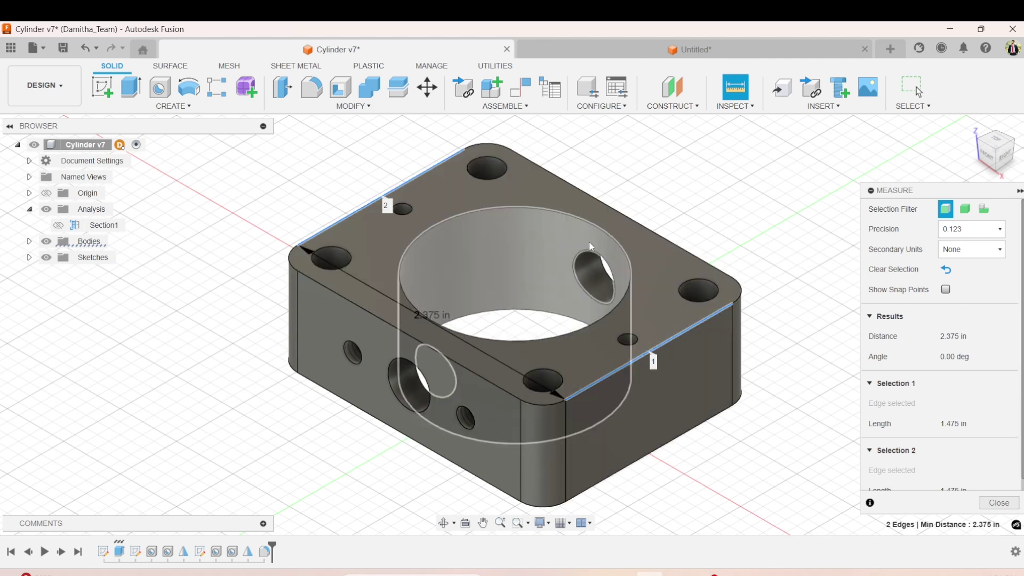
{"action": "left_click", "coordinate": [844, 204]}
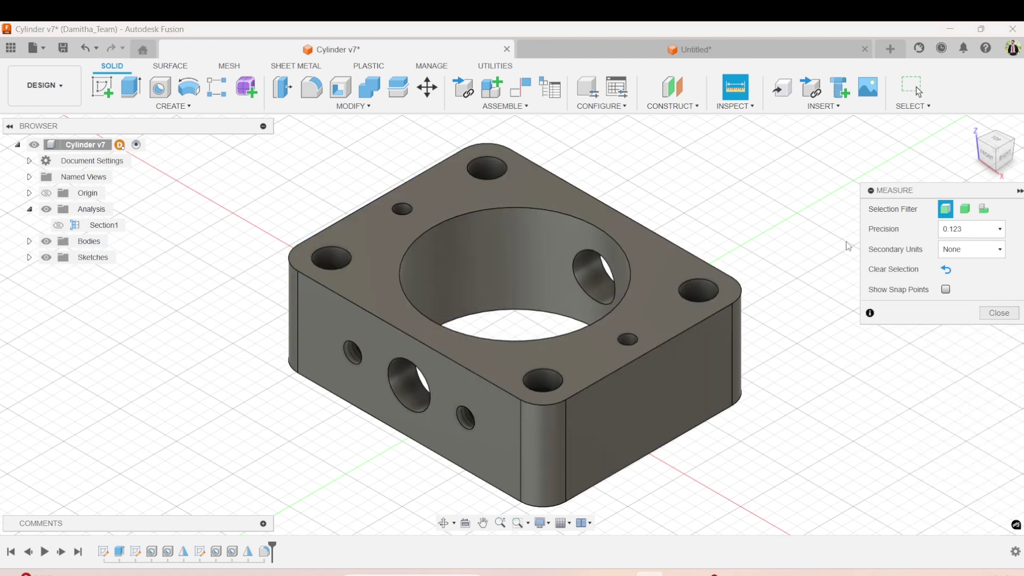
{"action": "left_click", "coordinate": [542, 256]}
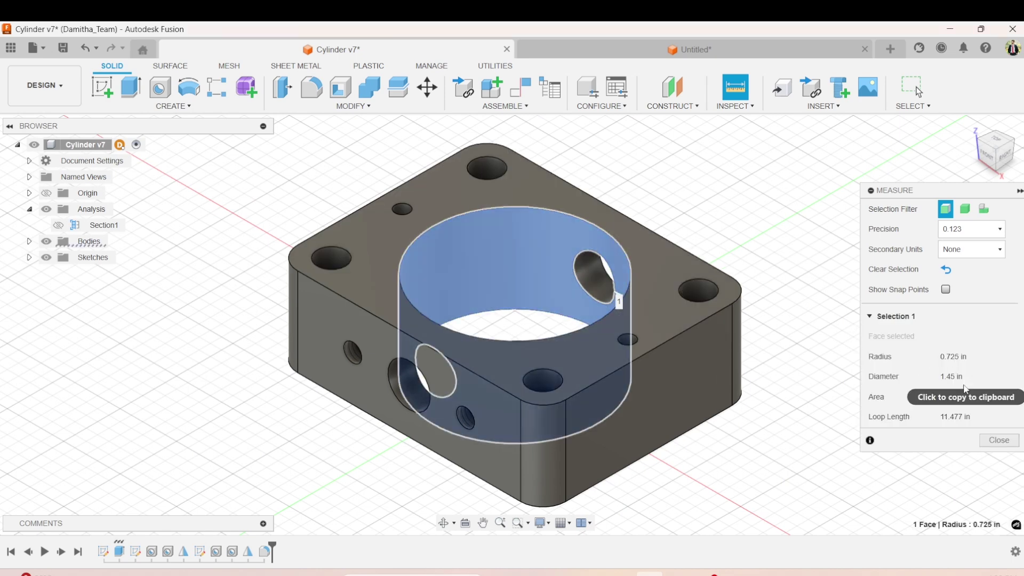